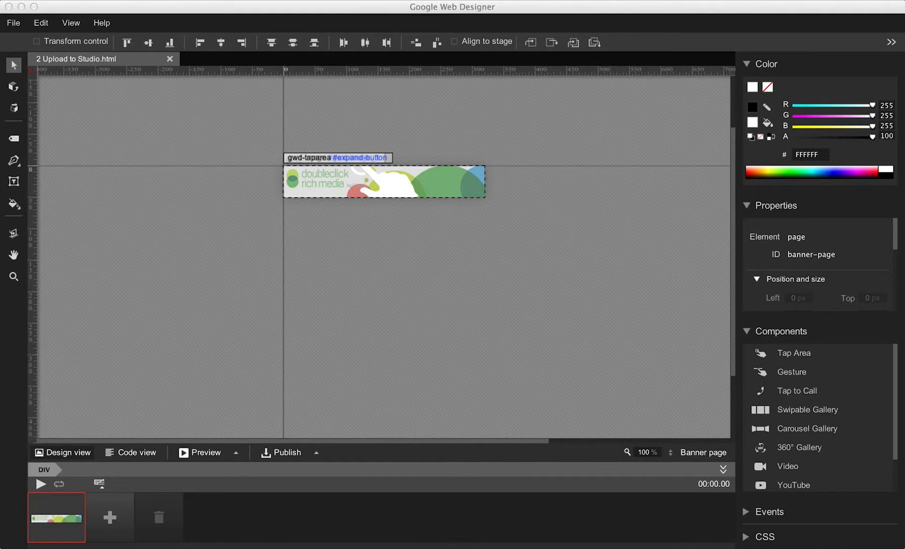
# Step: Check the File menu's publish options, then choose Publish to DoubleClick Studio from the Publish dropdown
pyautogui.click(304, 328)
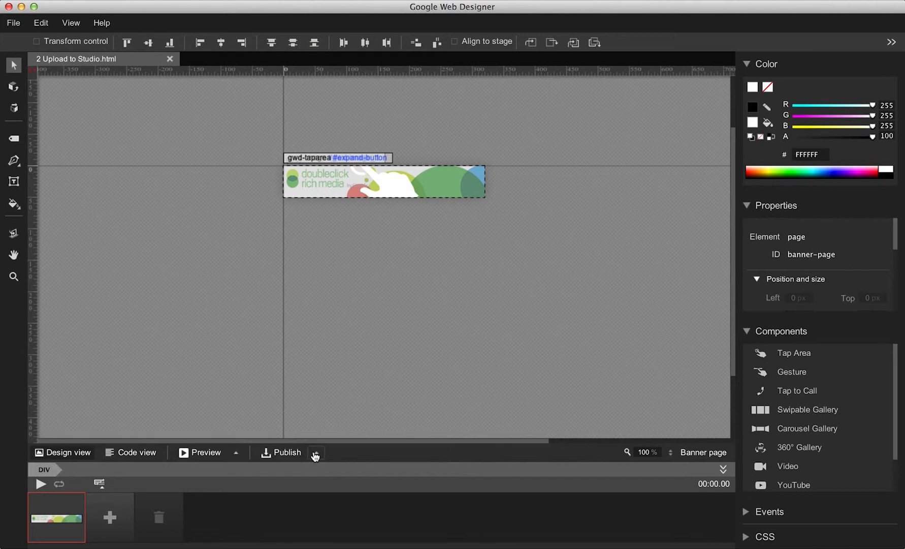
pyautogui.click(12, 24)
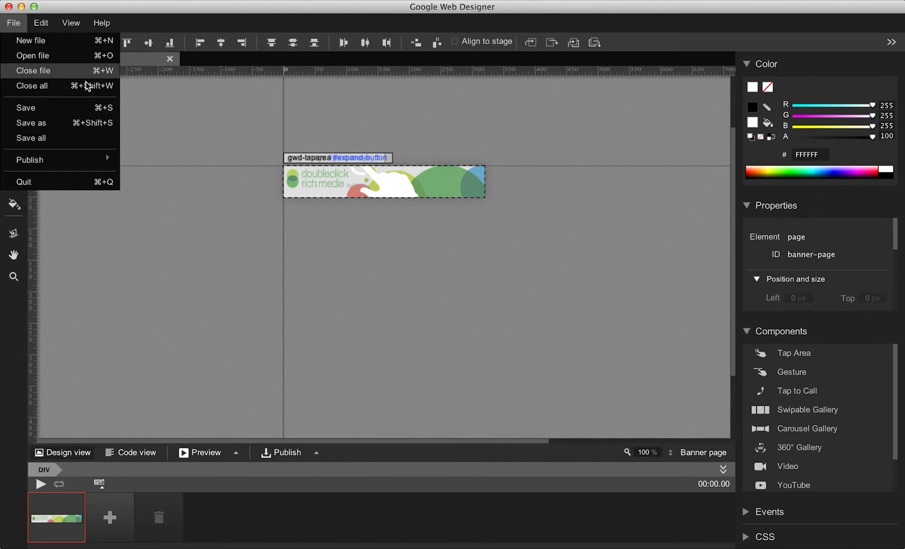
pyautogui.moveTo(89, 163)
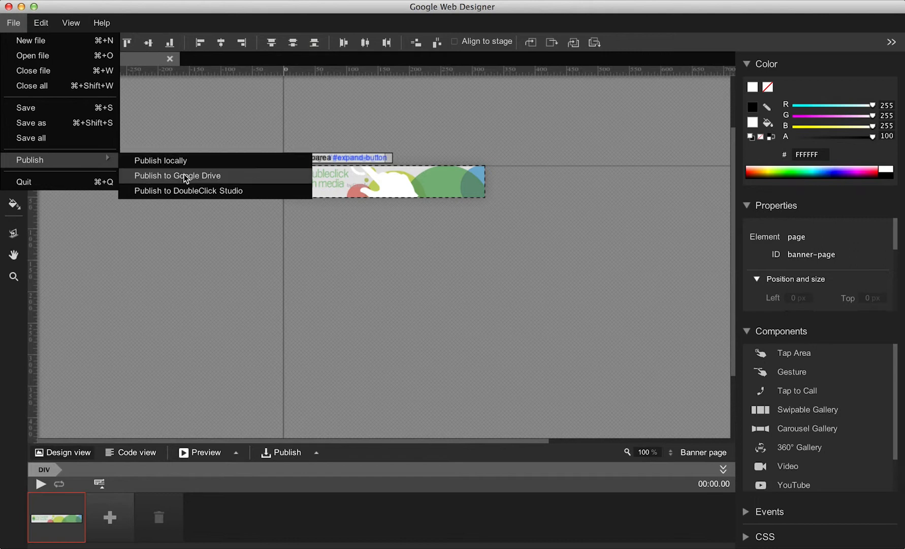
pyautogui.click(228, 280)
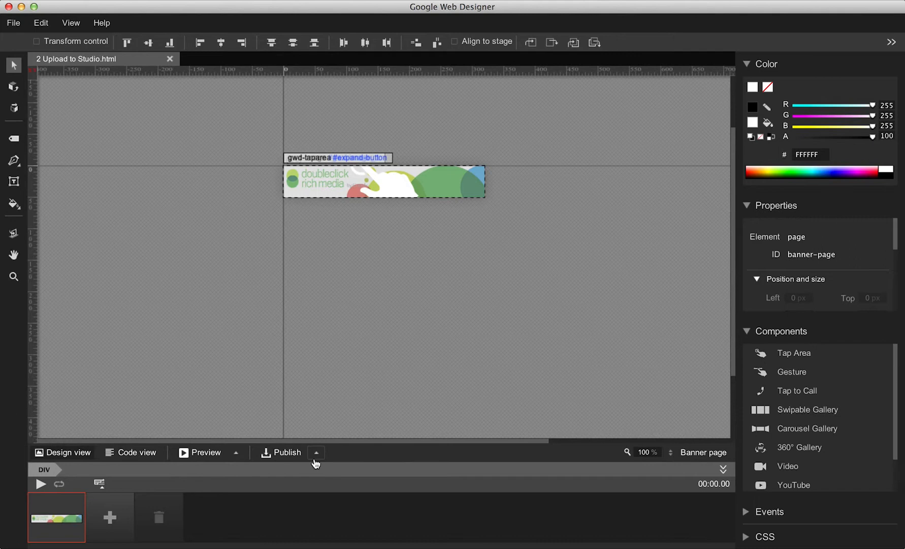
pyautogui.click(315, 454)
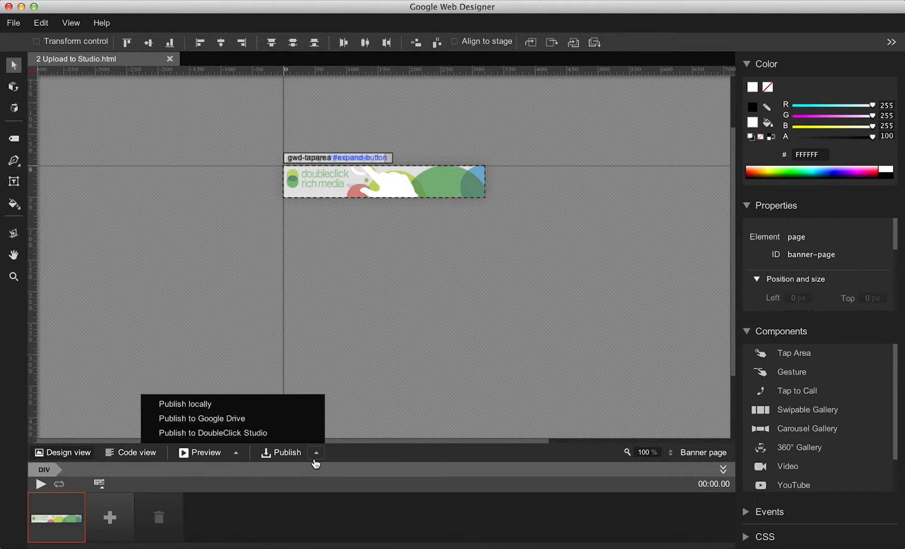
pyautogui.click(301, 434)
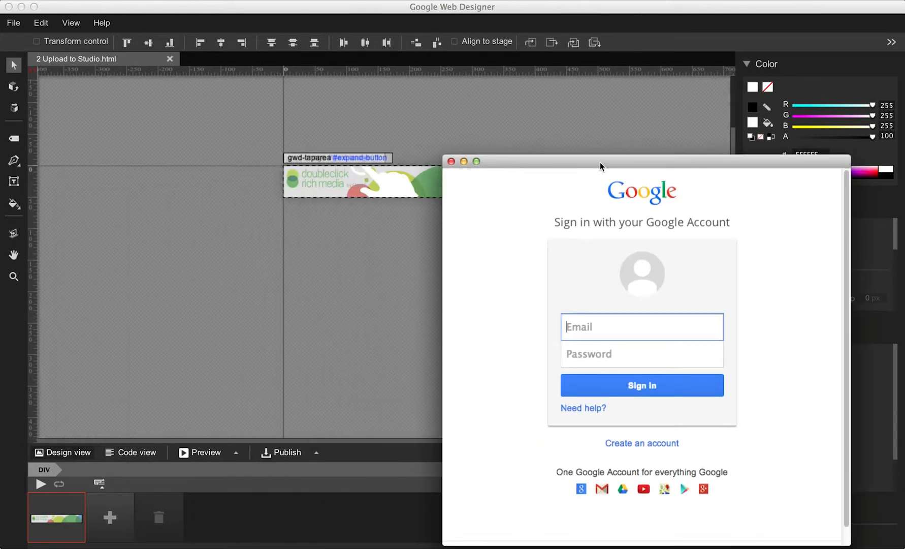
# Step: Sign in with the Google account's email and password, pick the account, and accept DoubleClick Studio access
pyautogui.moveTo(600, 166); pyautogui.dragTo(420, 95)
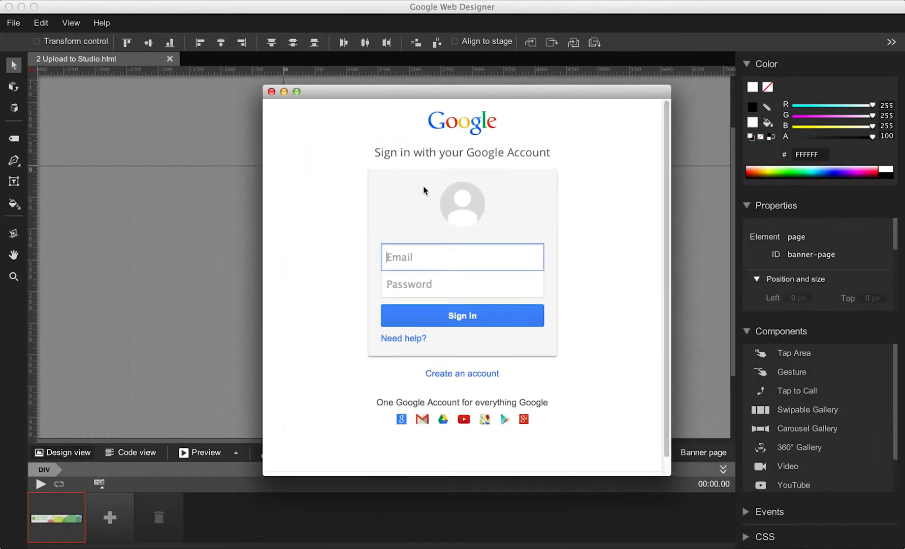
pyautogui.press('Tab')
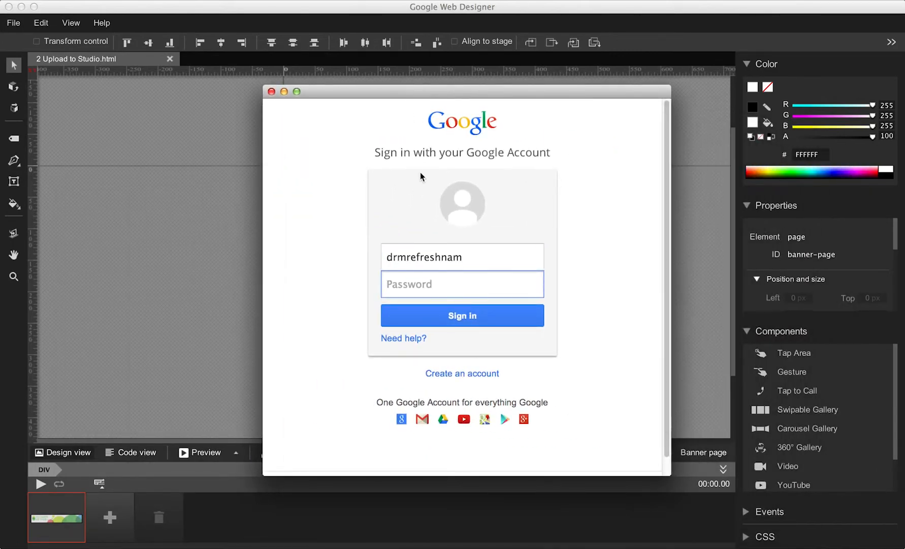
pyautogui.write('************')
pyautogui.press('Return')
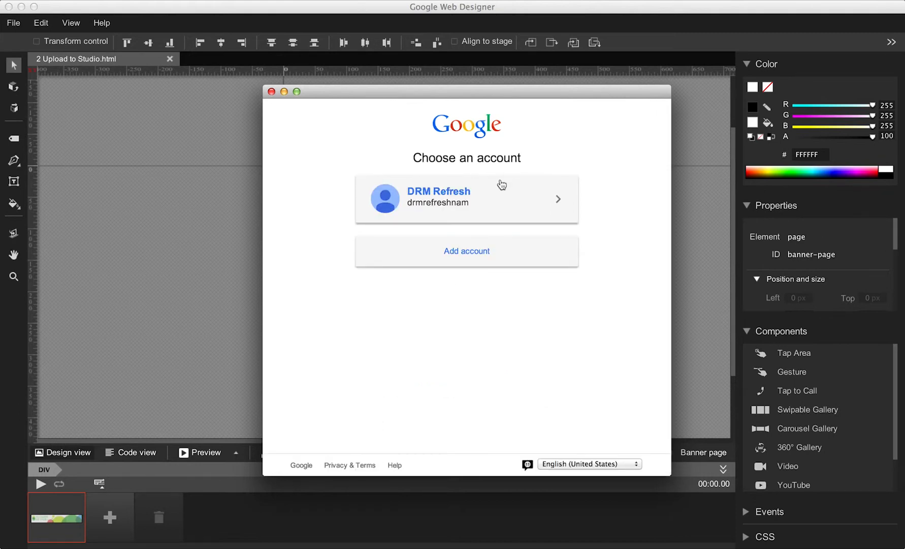
pyautogui.click(502, 185)
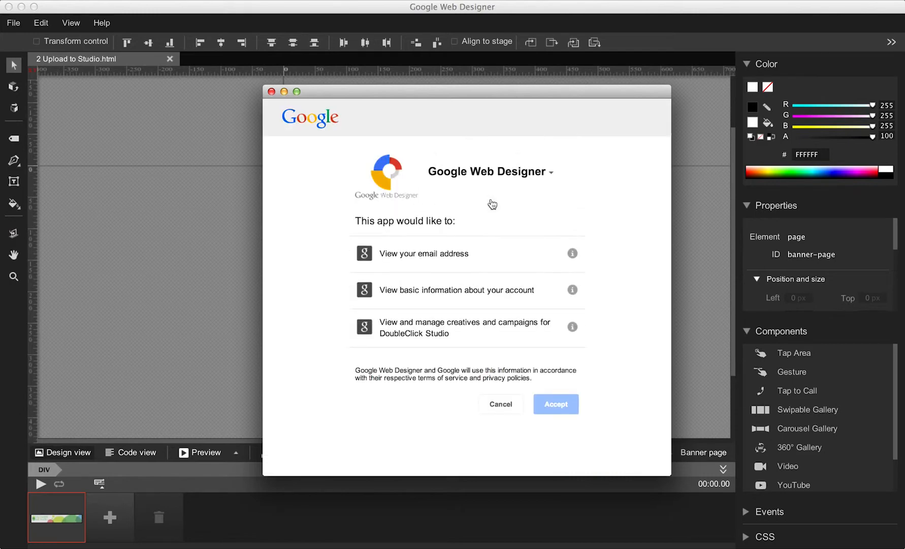
pyautogui.click(546, 408)
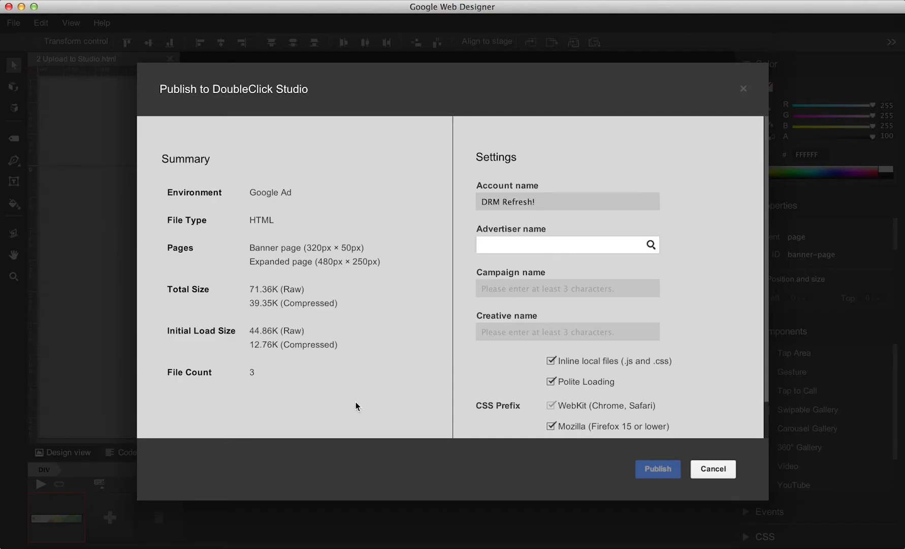
# Step: Select advertiser Google Web Designer and campaign GWD v2 Release Tutorials
pyautogui.click(515, 244)
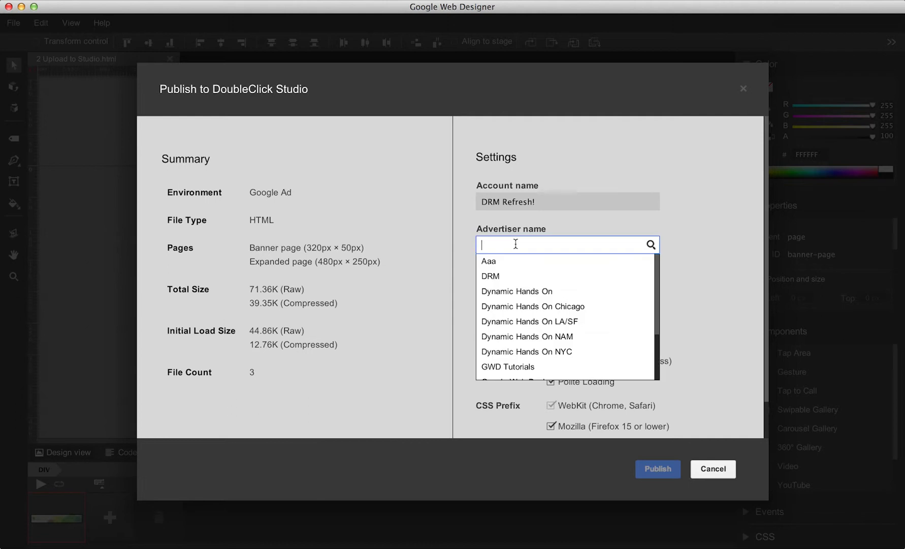
pyautogui.write('Goo')
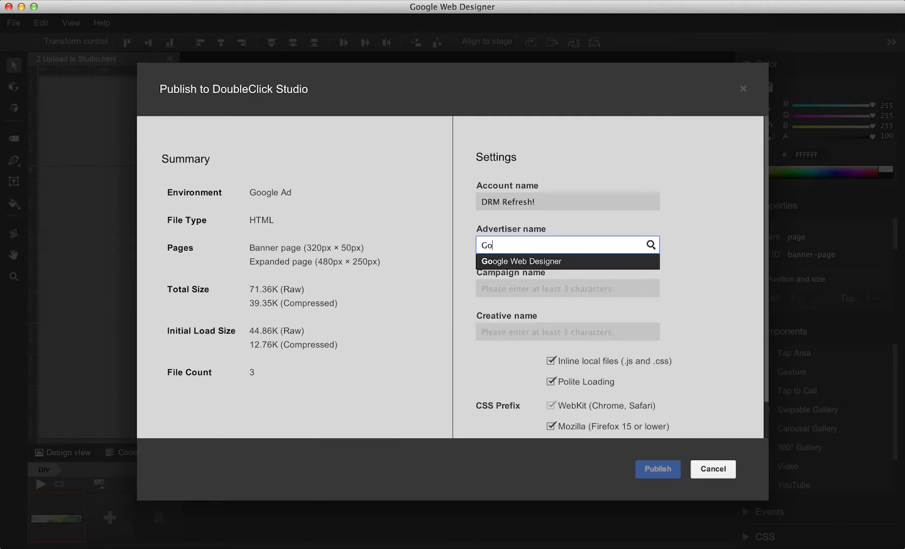
pyautogui.press('Return')
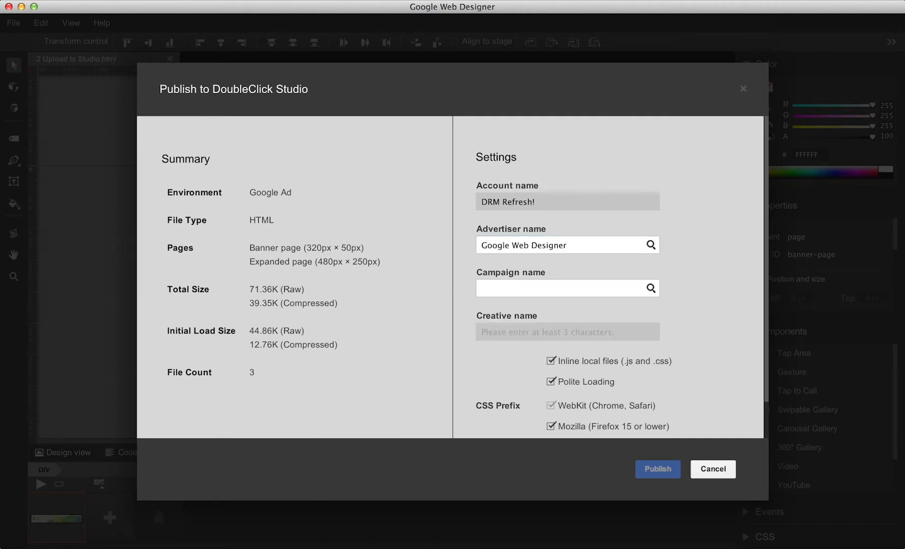
pyautogui.press('m')
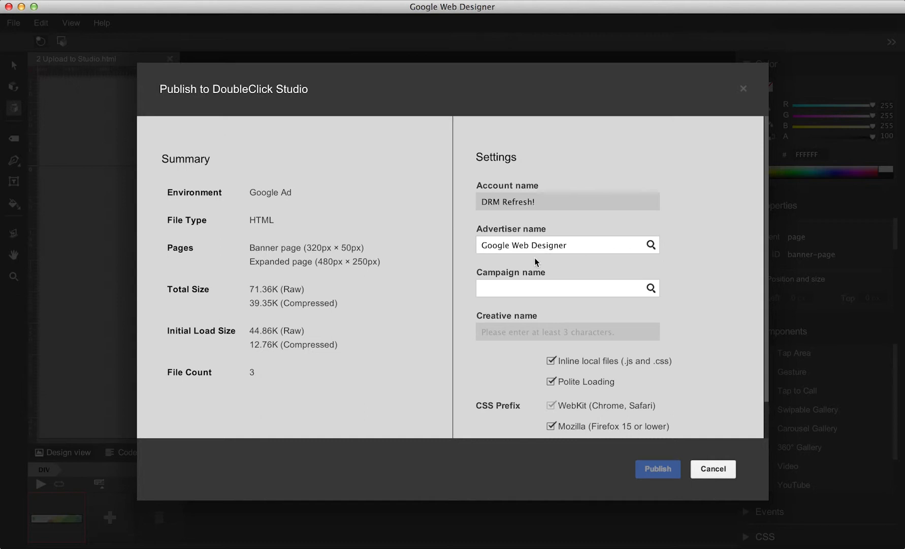
pyautogui.click(531, 288)
pyautogui.click(524, 305)
# Step: Create the new creative 'Upload to Studio' and publish the banner into it
pyautogui.click(522, 331)
pyautogui.write('Upload to Studio')
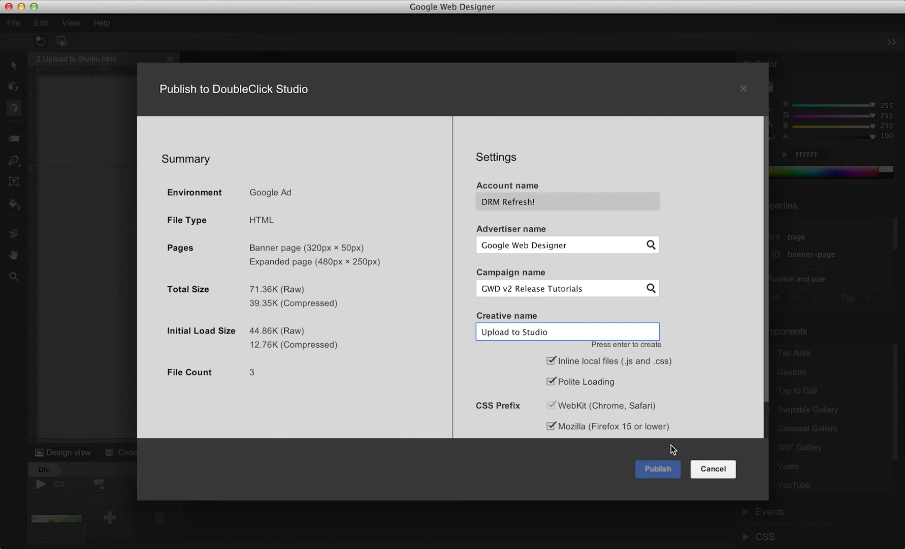
pyautogui.press('Return')
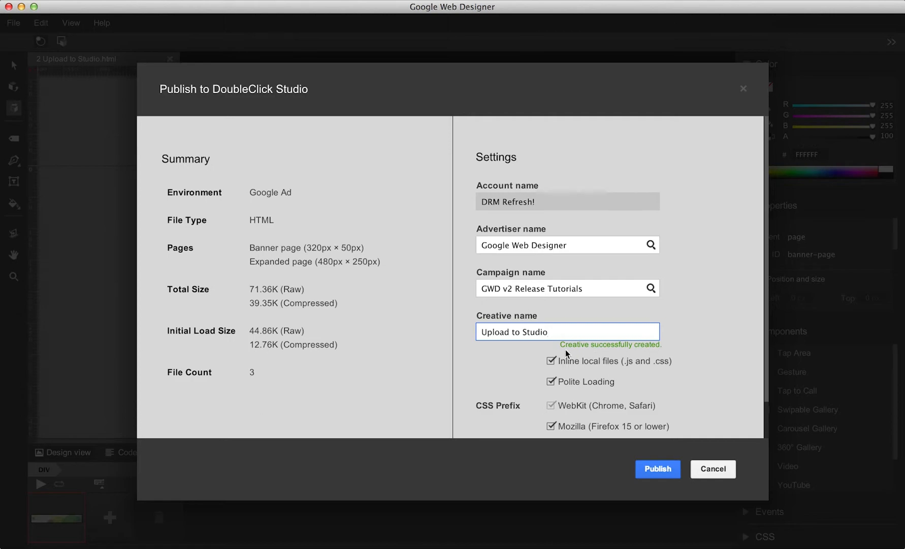
pyautogui.click(656, 468)
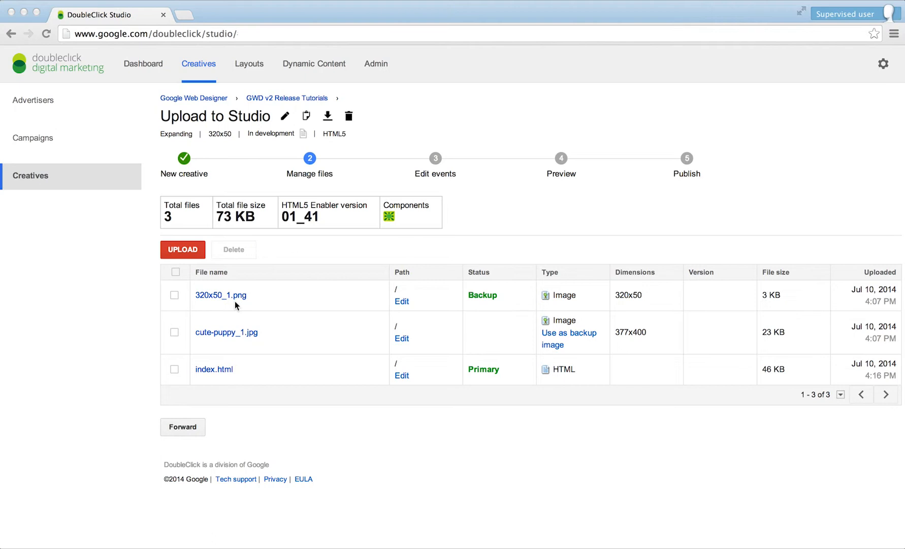
# Step: Preview the Upload to Studio creative, expanding the banner and closing it again
pyautogui.click(434, 160)
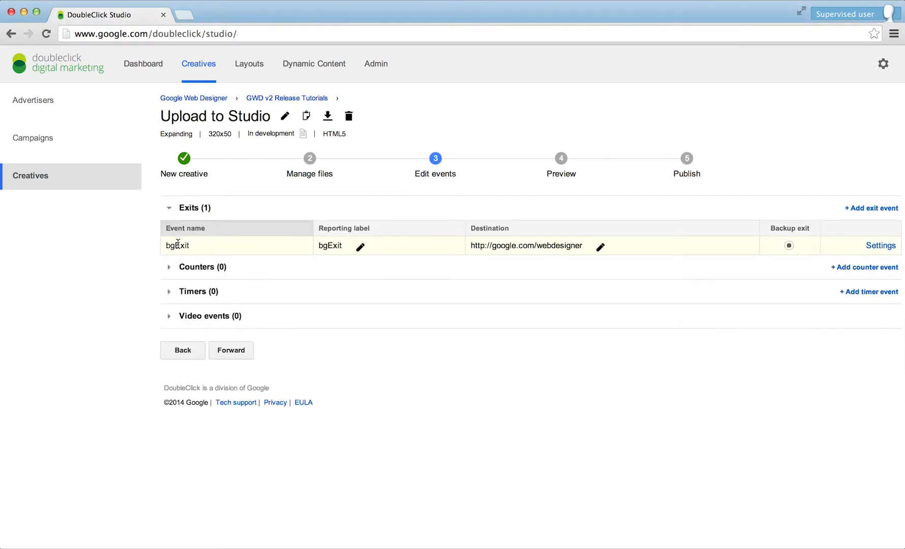
pyautogui.click(561, 161)
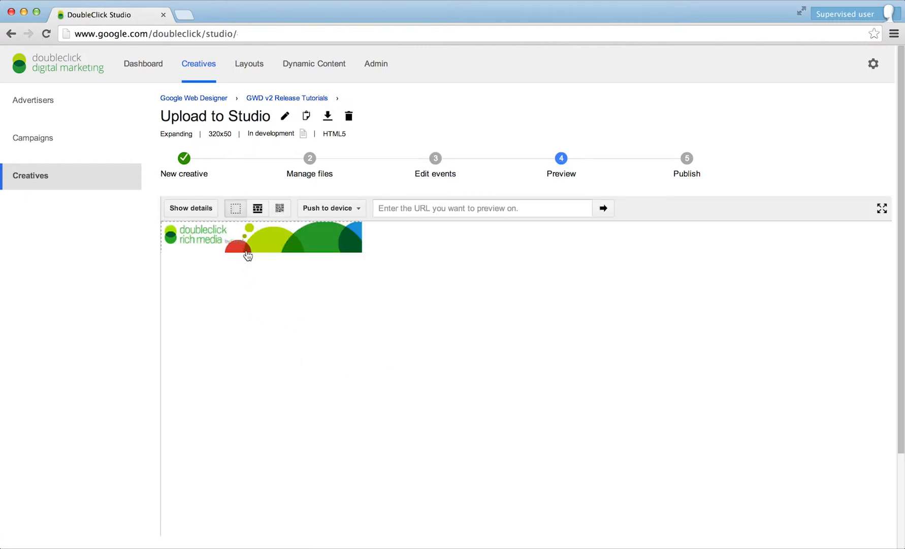
pyautogui.click(248, 255)
pyautogui.click(399, 243)
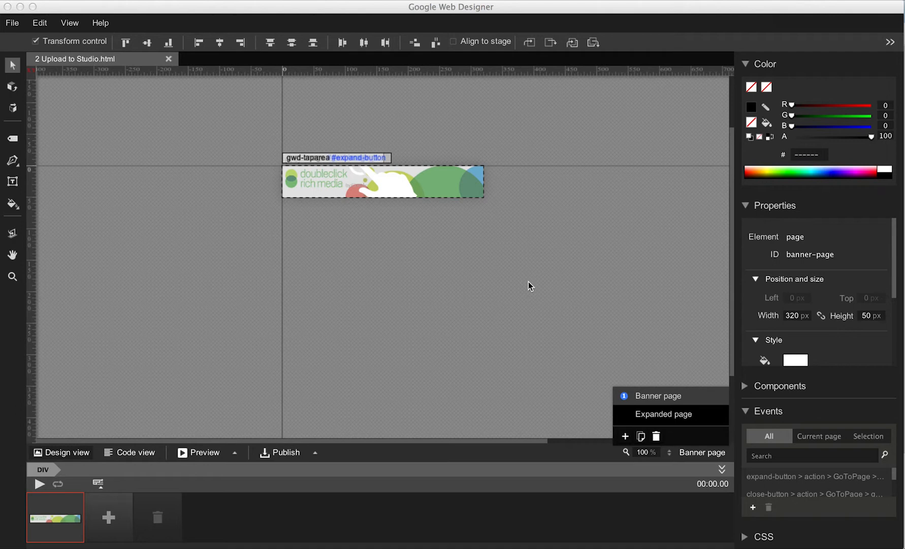
# Step: Publish the banner locally as the '2 Upload to Studio' zip with default settings
pyautogui.click(706, 451)
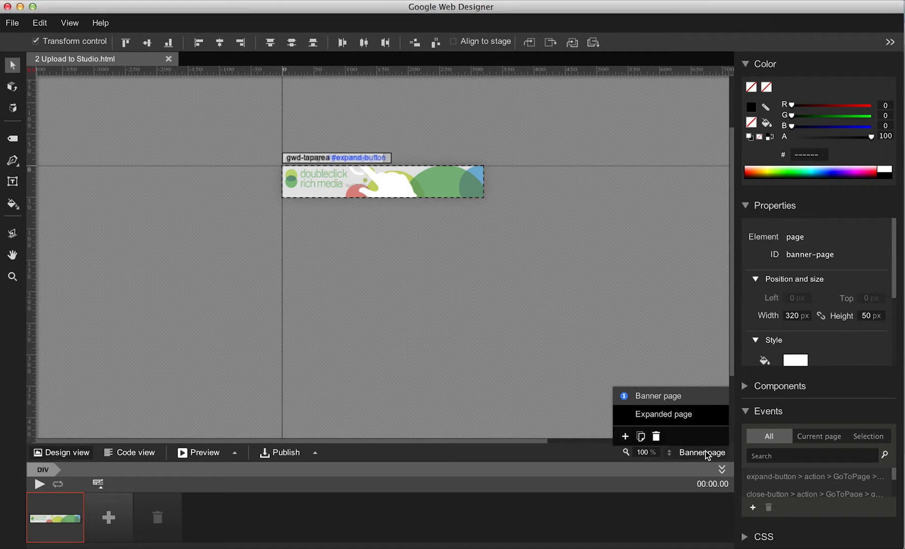
pyautogui.click(706, 452)
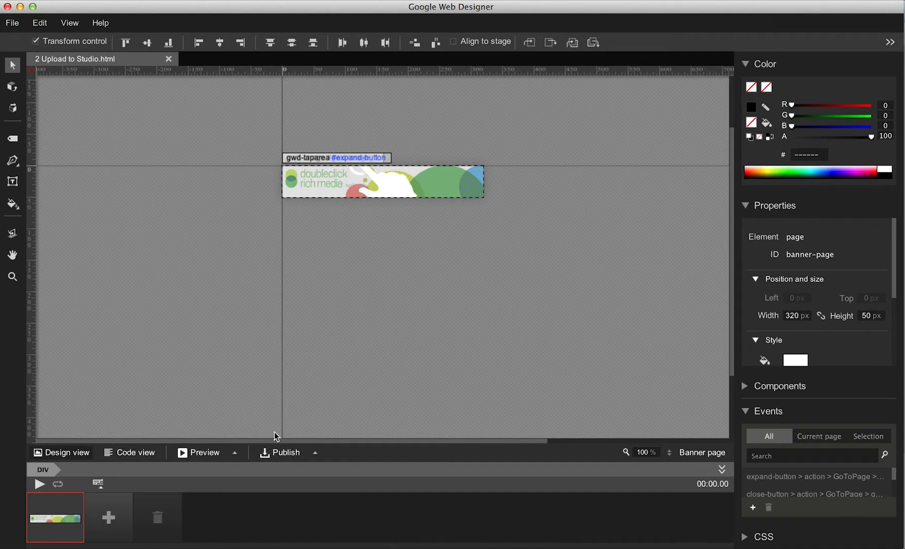
pyautogui.click(315, 453)
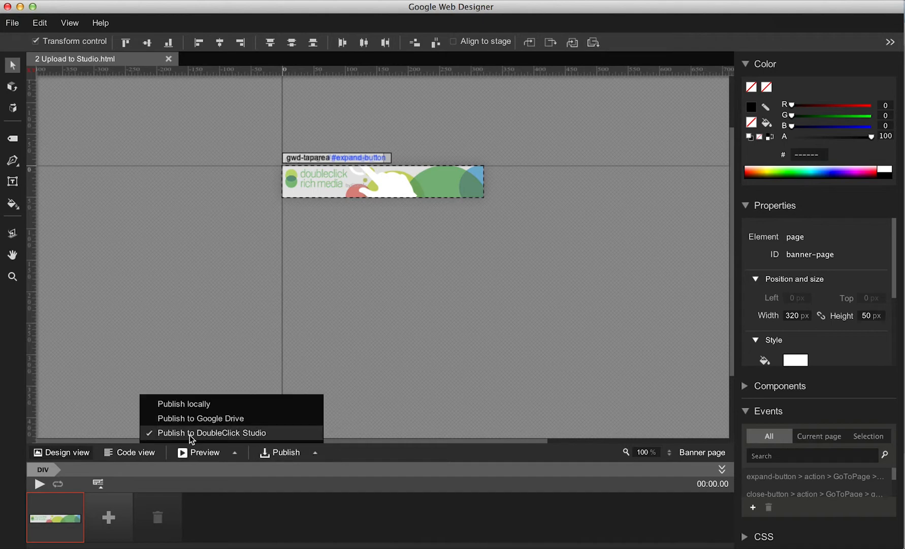
pyautogui.click(188, 405)
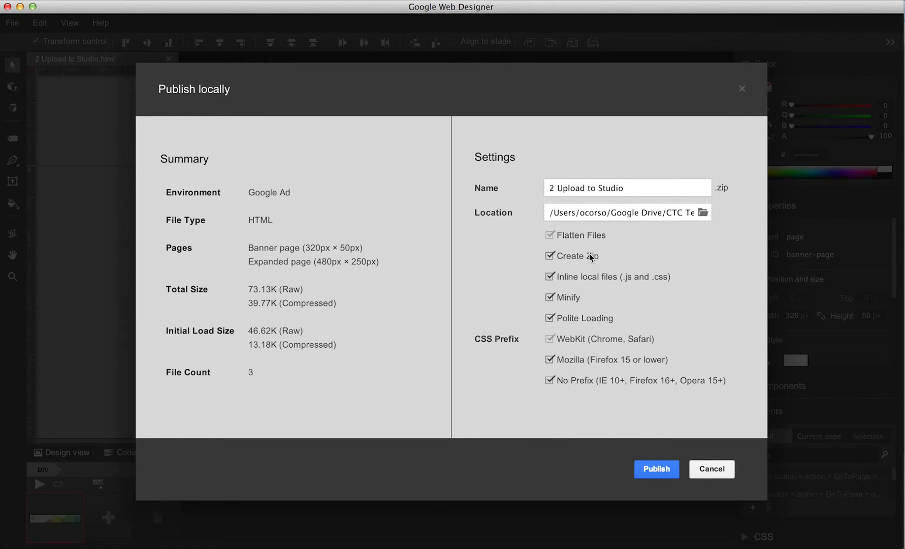
pyautogui.click(655, 468)
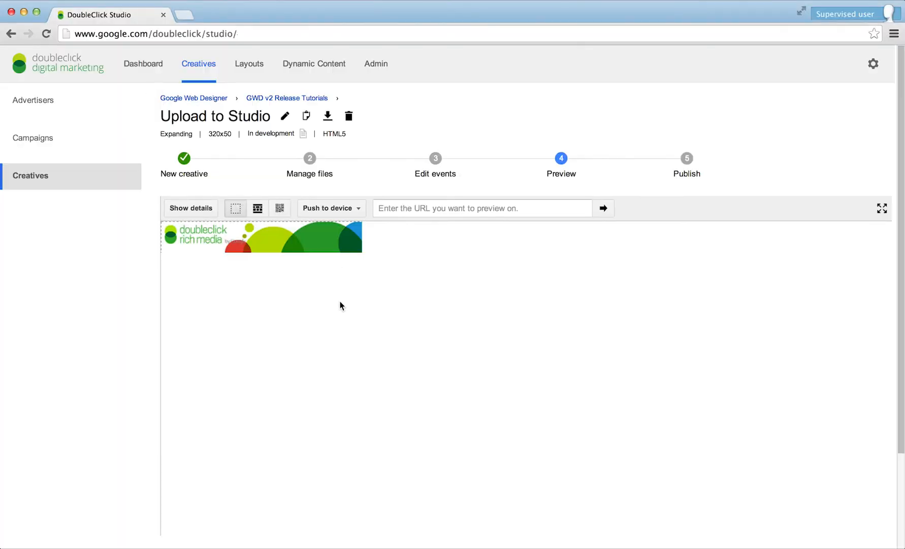
# Step: In GWD v2 Release Tutorials, start a new creative from files named 'Upload to Studio (locally)'
pyautogui.click(282, 100)
pyautogui.click(203, 224)
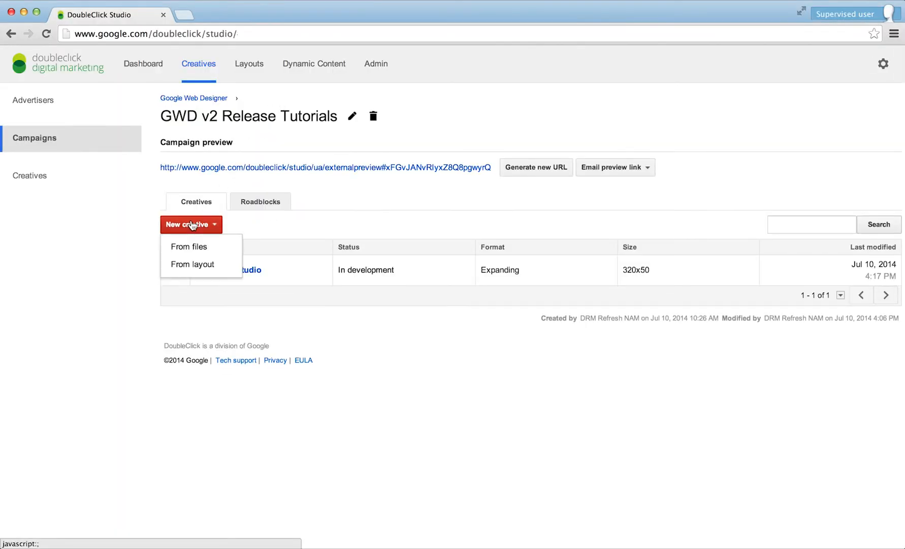
pyautogui.click(182, 247)
pyautogui.click(189, 288)
pyautogui.write('Uploa')
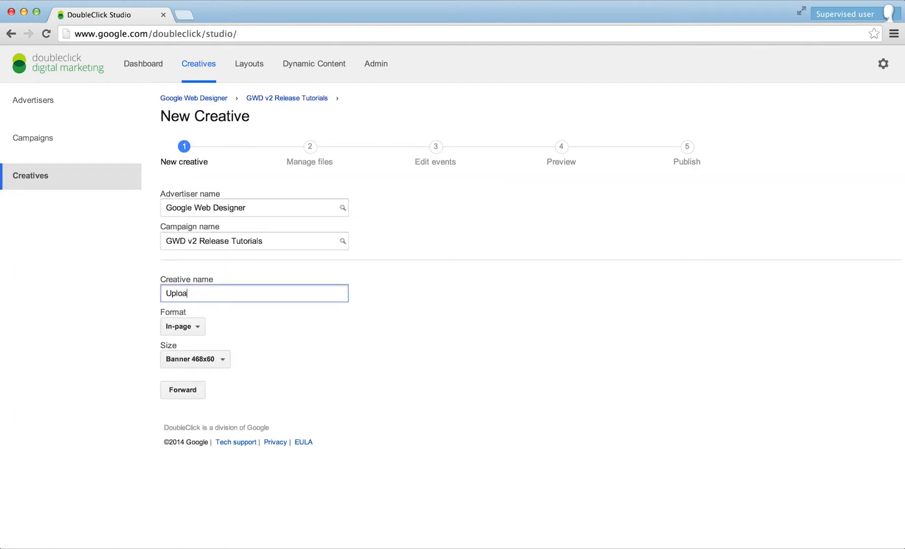
pyautogui.write('d to Studio (locally)')
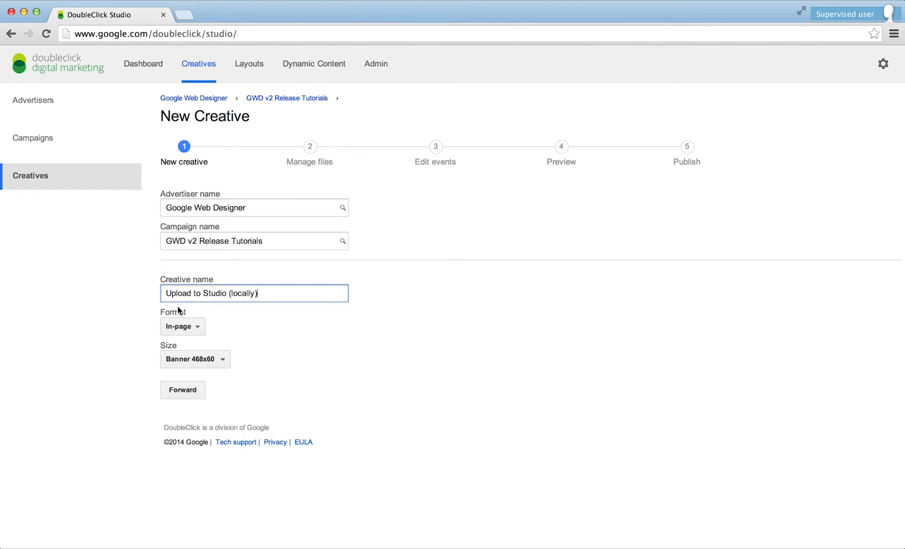
# Step: Set the format to Expanding with user defined size 320x50 and continue to file upload
pyautogui.click(198, 331)
pyautogui.click(203, 366)
pyautogui.click(203, 366)
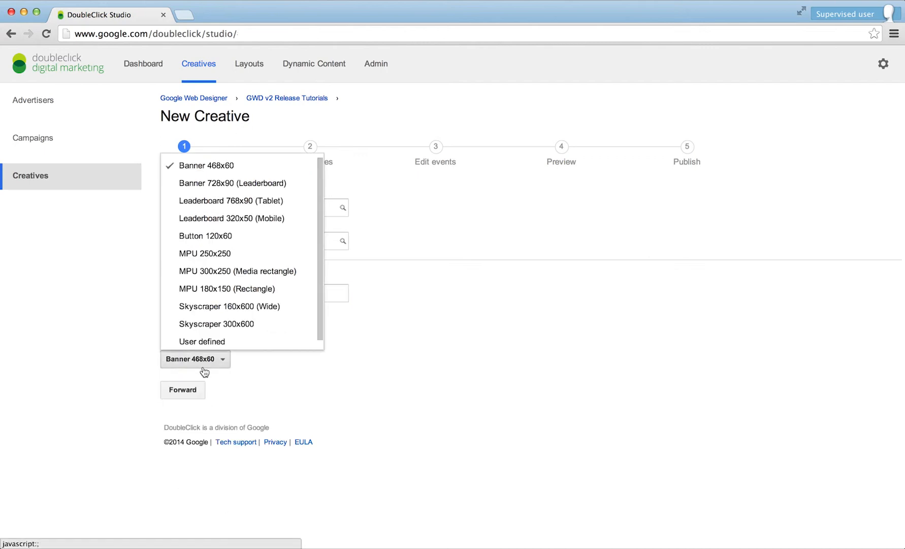
pyautogui.scroll(-1, 237, 276)
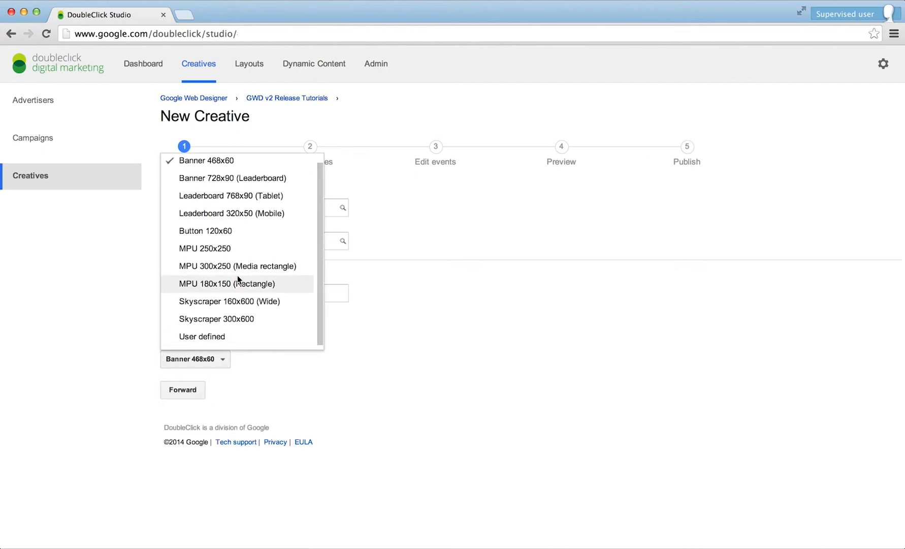
pyautogui.click(224, 336)
pyautogui.write('320')
pyautogui.press('Tab')
pyautogui.write('50')
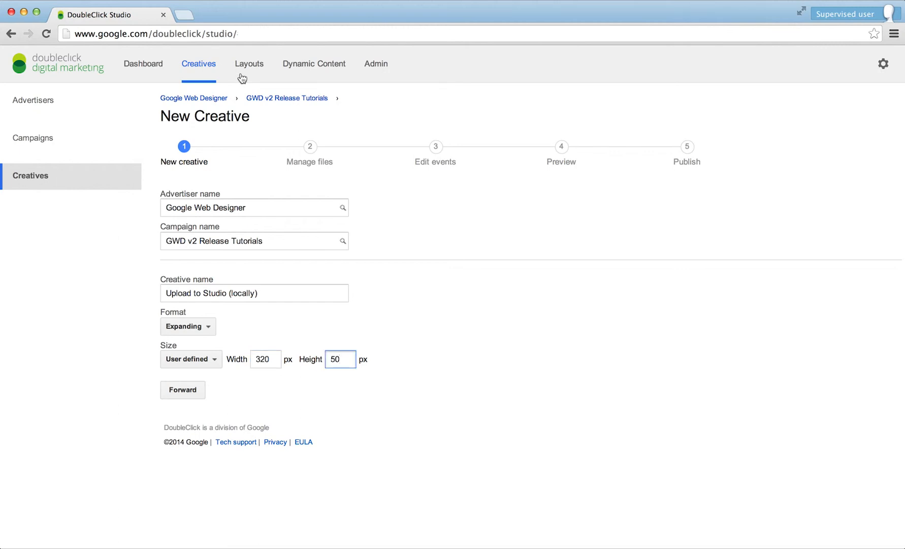
pyautogui.click(183, 389)
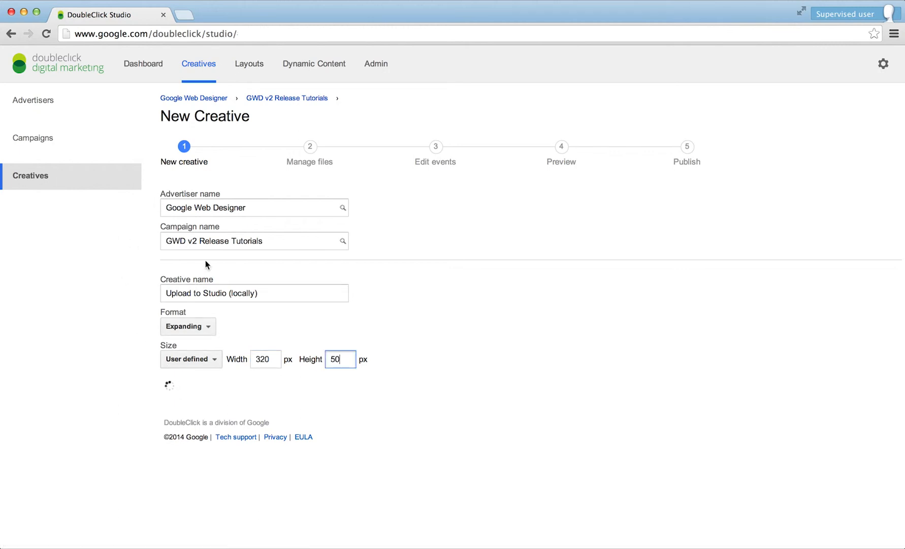
pyautogui.click(183, 249)
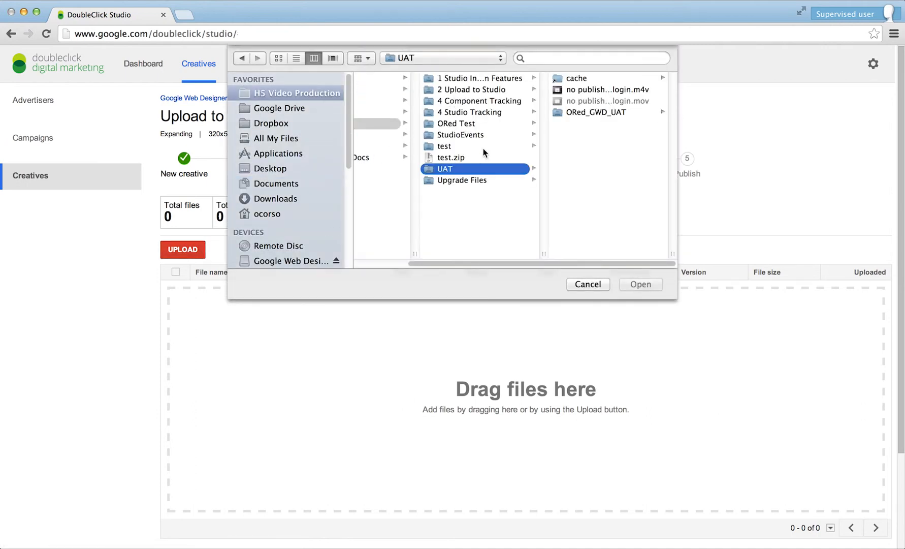
# Step: Upload '2 Upload to Studio.zip' from the 2 Upload to Studio folder
pyautogui.click(477, 92)
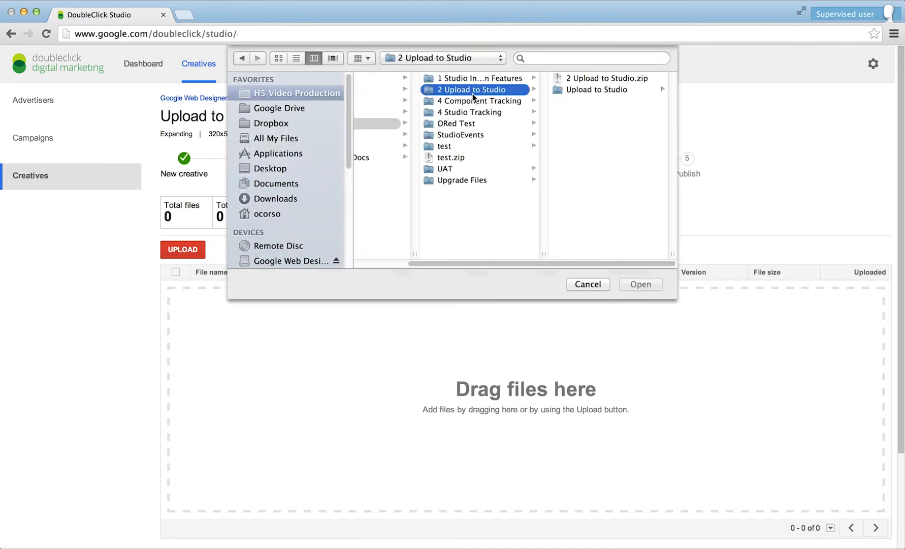
pyautogui.click(590, 81)
pyautogui.click(640, 284)
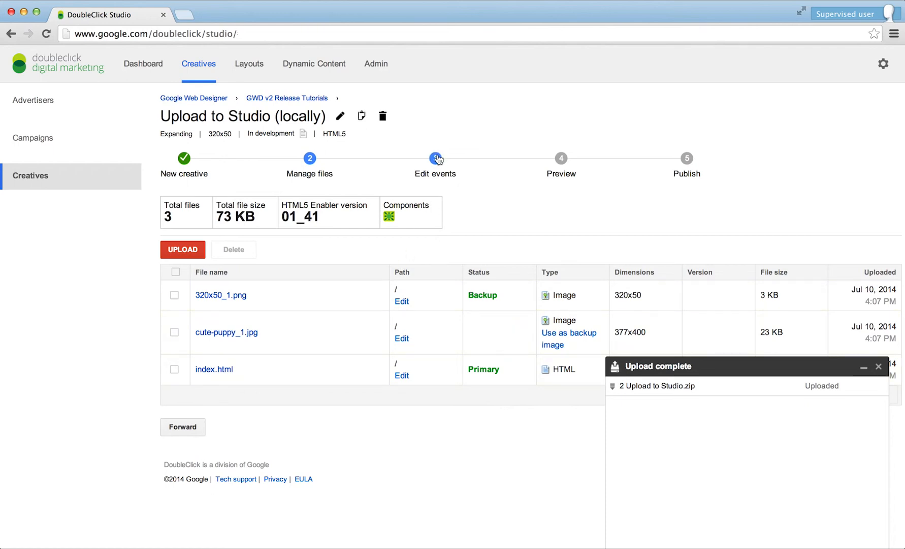
# Step: Preview 'Upload to Studio (locally)' with details shown, listing the bgExit and Display Time events
pyautogui.click(436, 159)
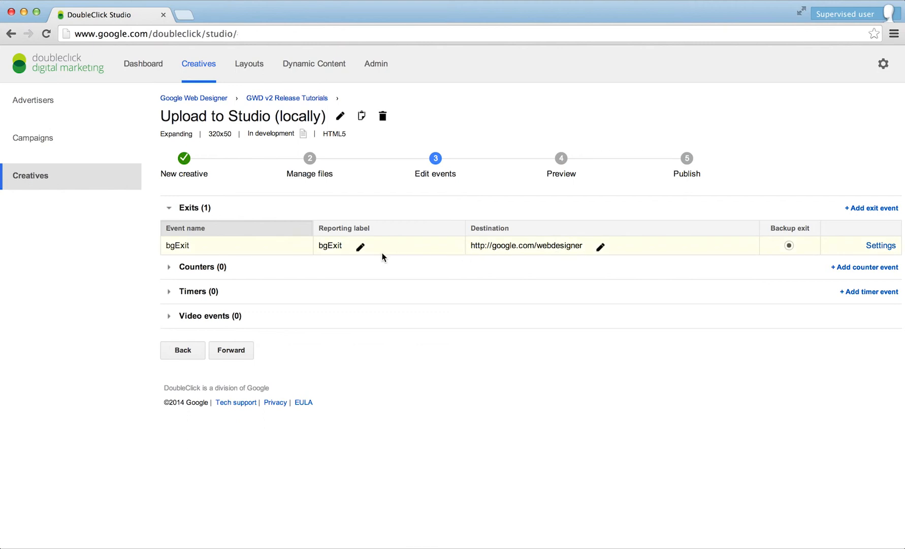
pyautogui.click(561, 160)
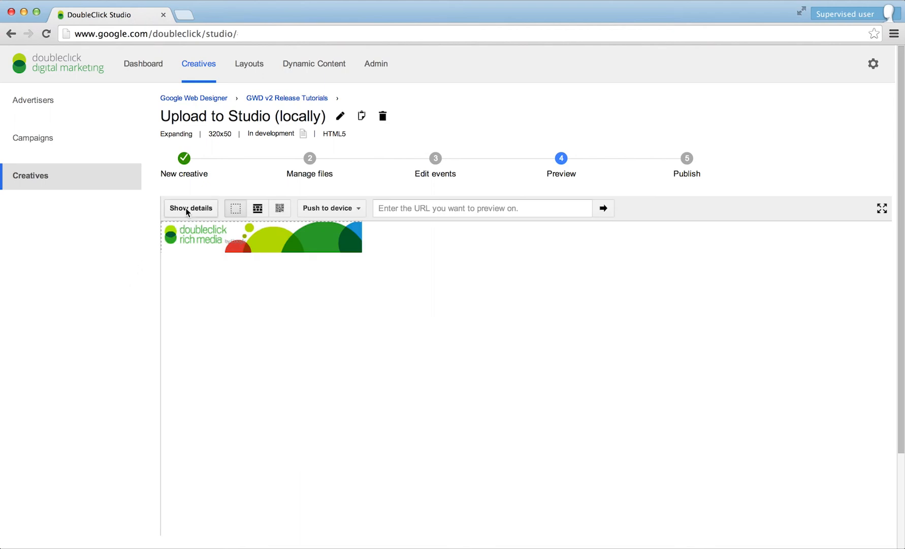
pyautogui.click(188, 209)
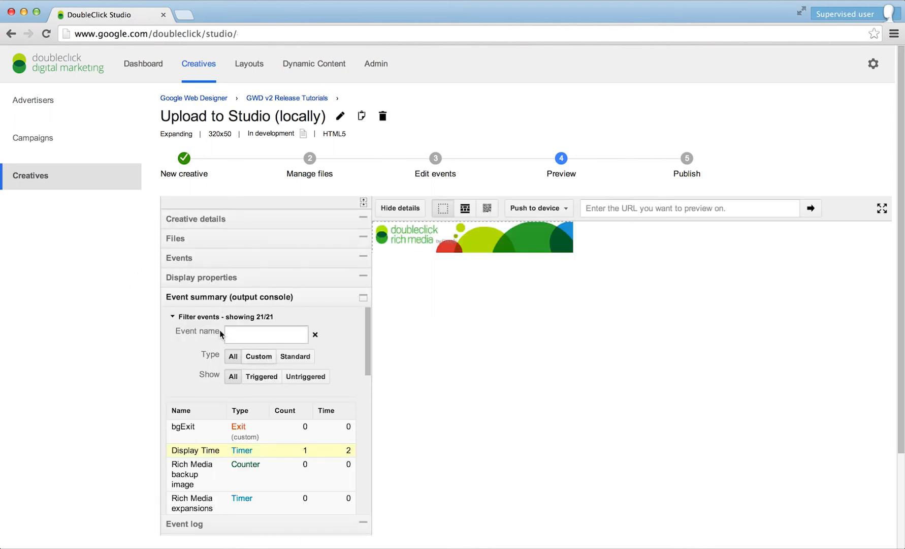
pyautogui.scroll(-3, 228, 356)
pyautogui.scroll(3, 199, 363)
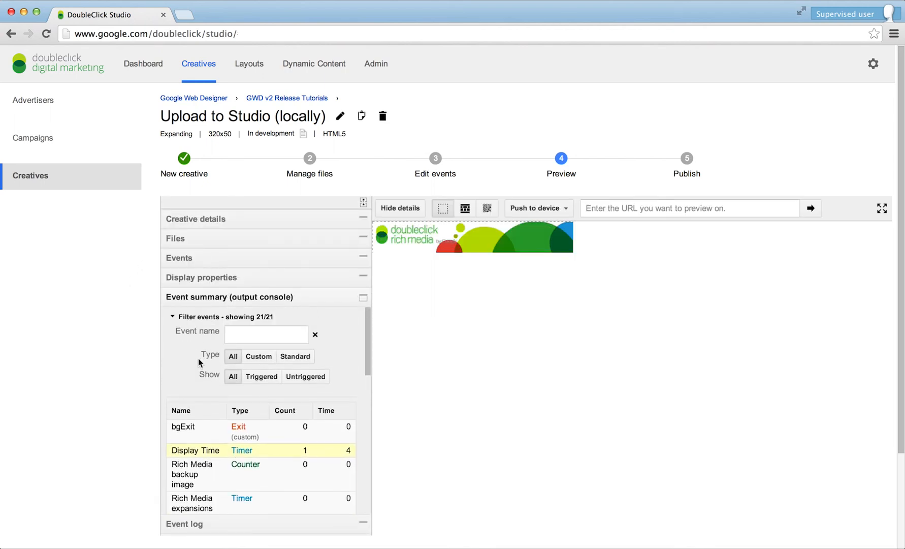